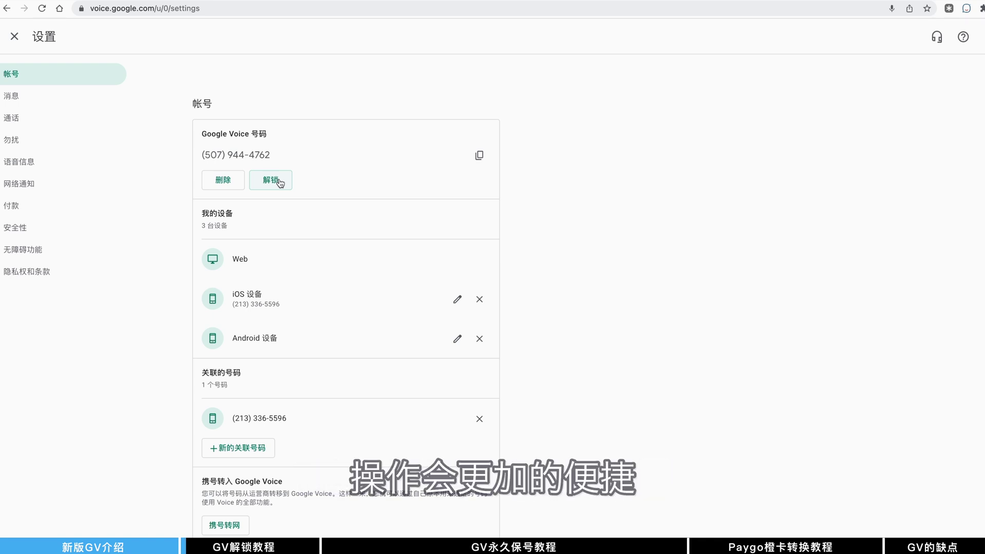
Request unlocking the Voice number, review the fee notice, and confirm to reach the US$3.00 checkout
left_click(280, 182)
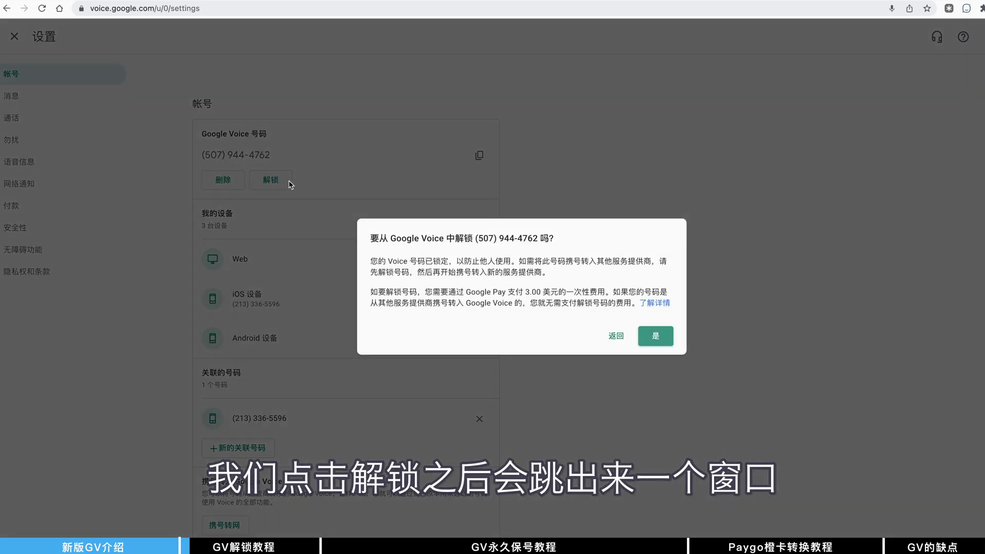
left_click_drag(380, 238, 645, 313)
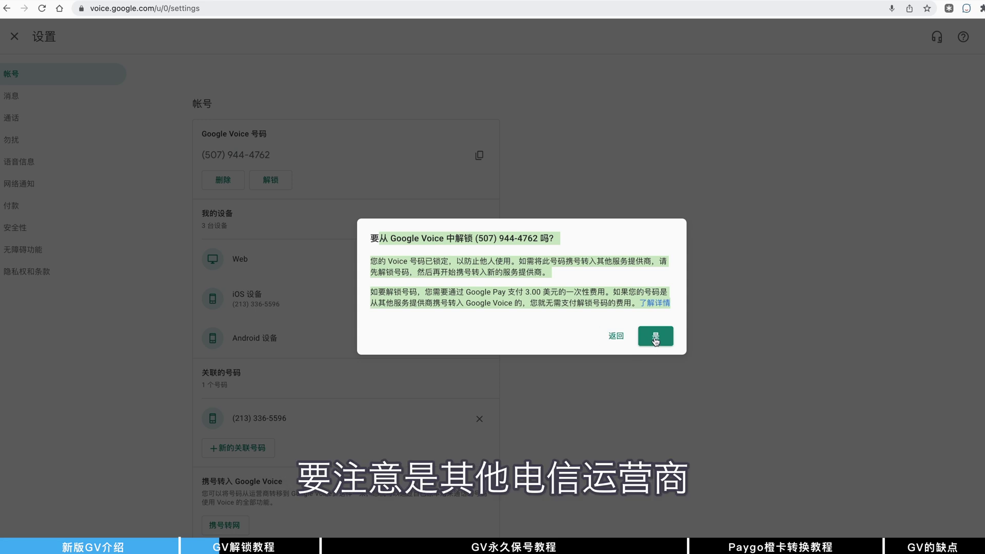
left_click(618, 291)
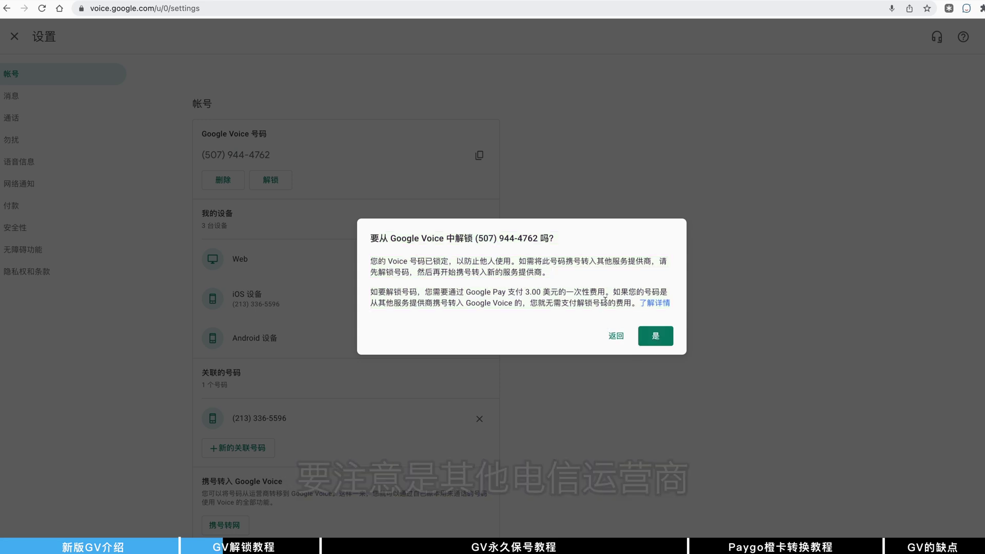
left_click_drag(619, 291, 632, 304)
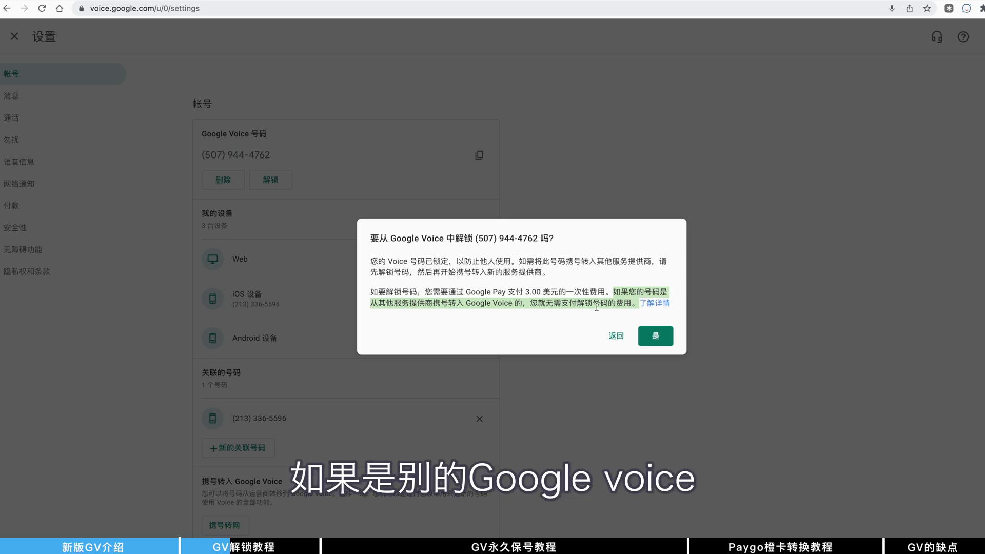
left_click(653, 335)
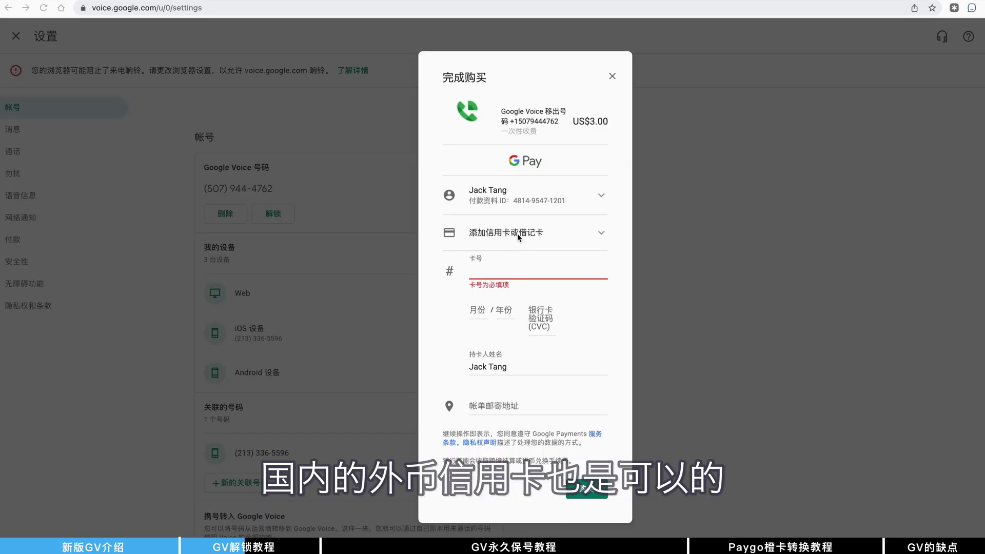
Set the billing country to the United States, enter a ZIP code, then close the purchase without buying
left_click(506, 405)
left_click(553, 408)
scroll(539, 308, "down", 5)
left_click(496, 222)
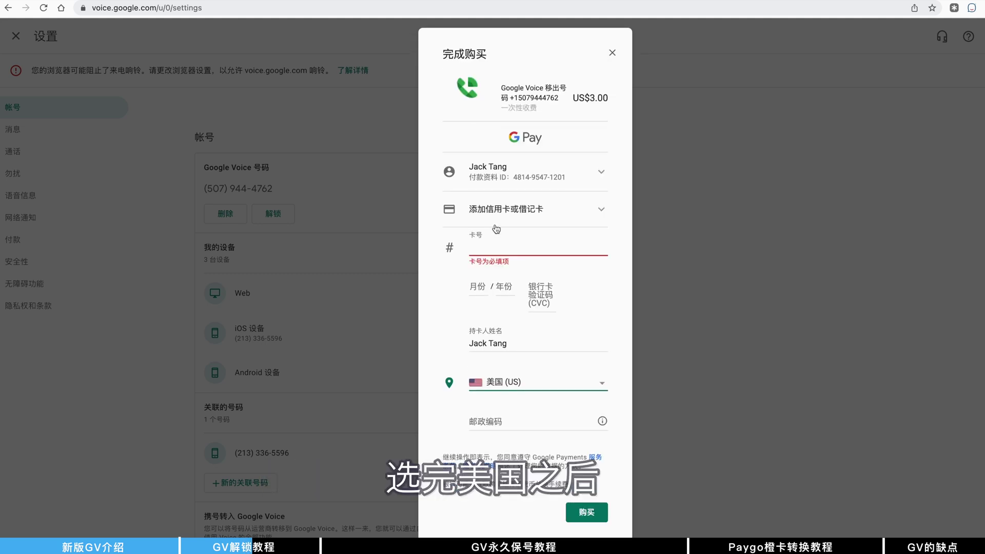
left_click(505, 419)
type("97253")
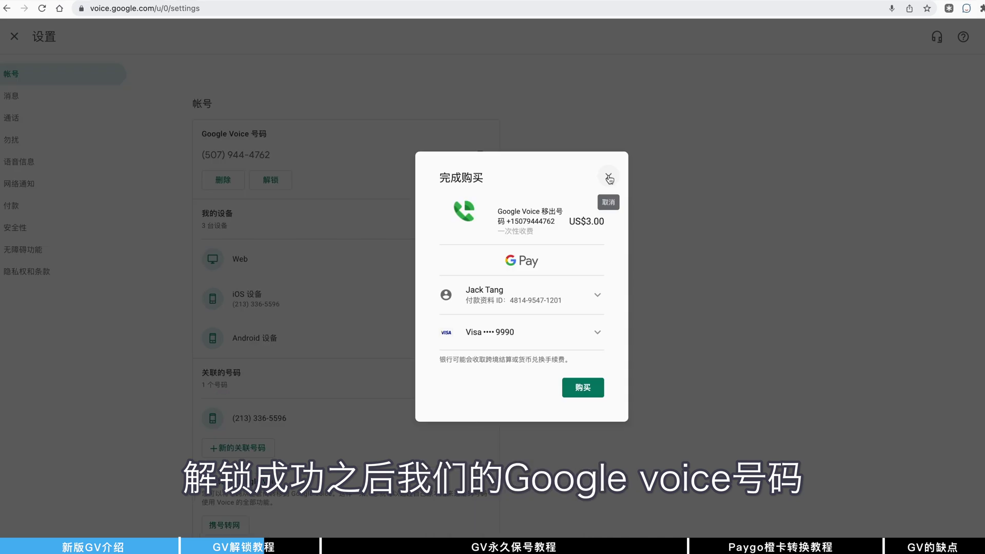
left_click(608, 178)
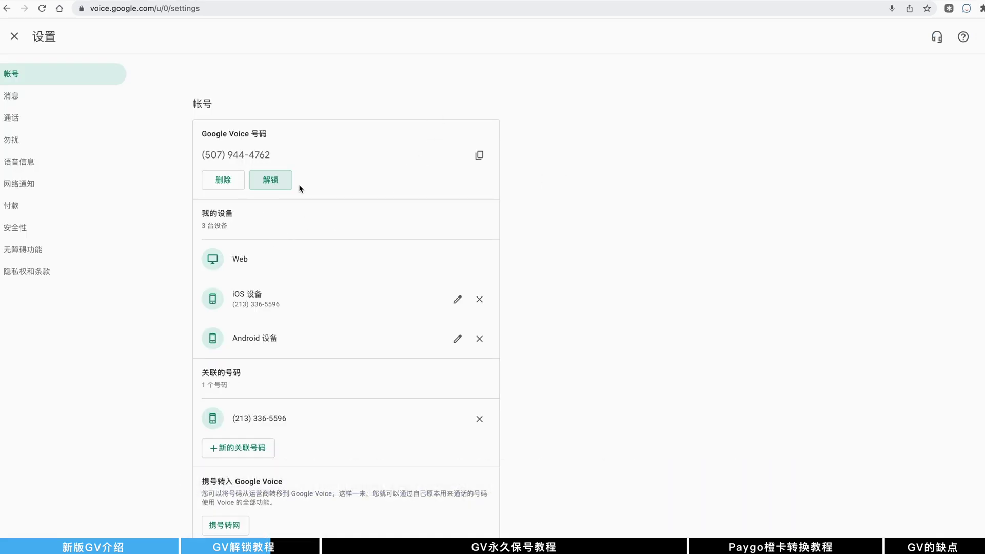
Scroll Account settings down to the port-in section for bringing a number into Google Voice
scroll(328, 348, "down", 1)
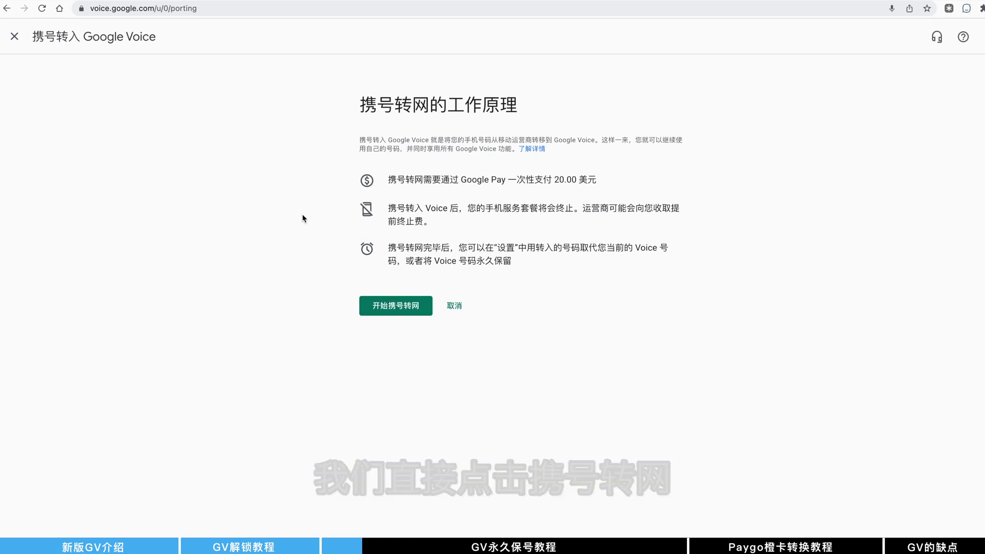
left_click_drag(388, 179, 609, 181)
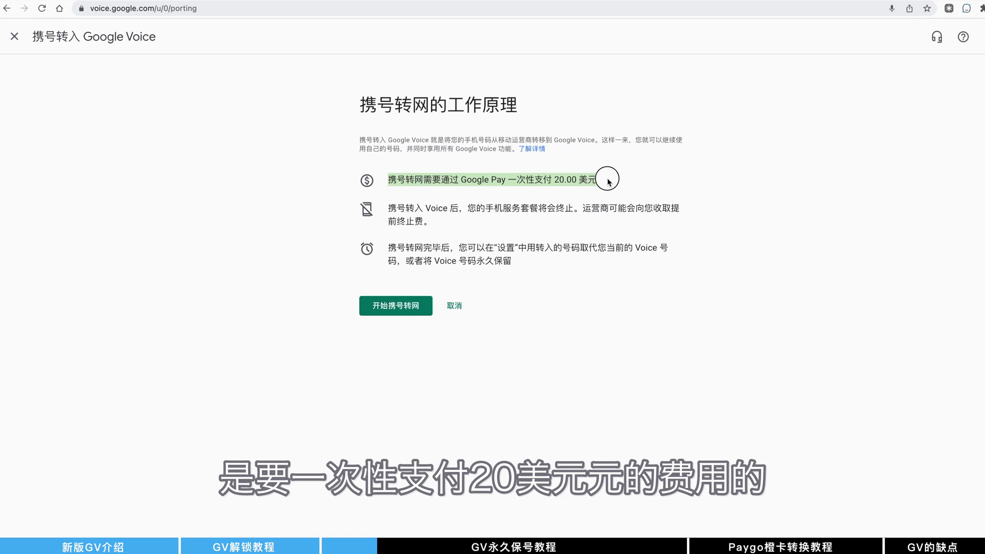
left_click(410, 209)
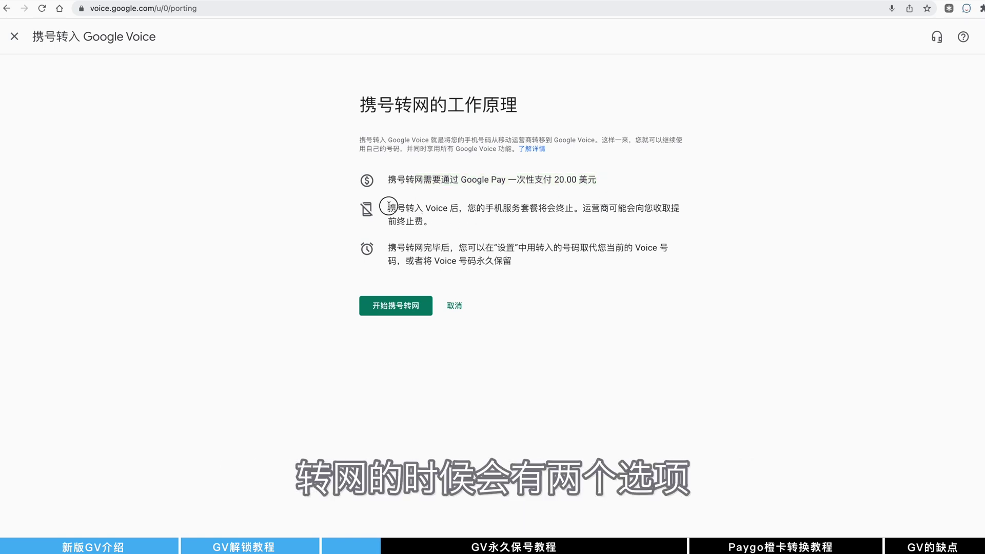
left_click_drag(386, 208, 456, 224)
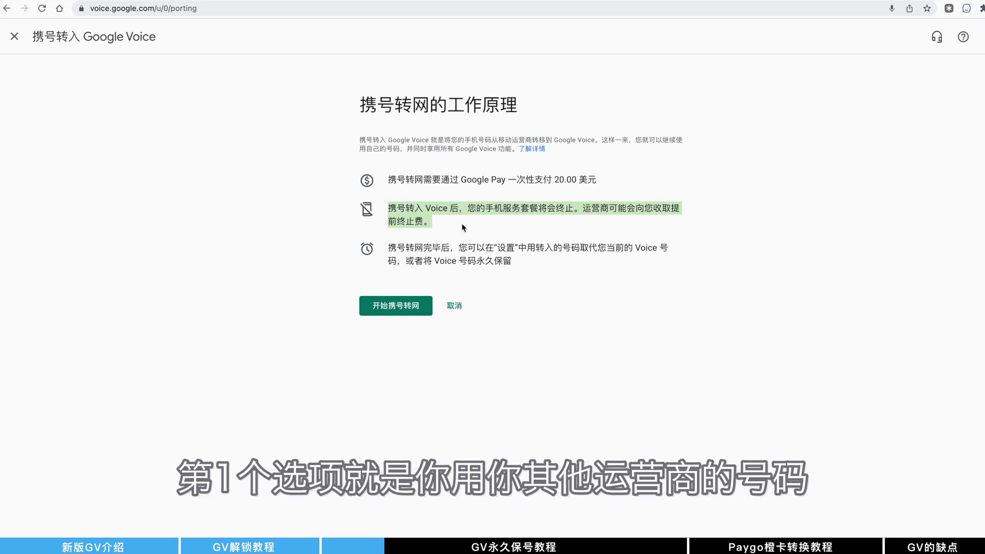
left_click_drag(389, 245, 521, 263)
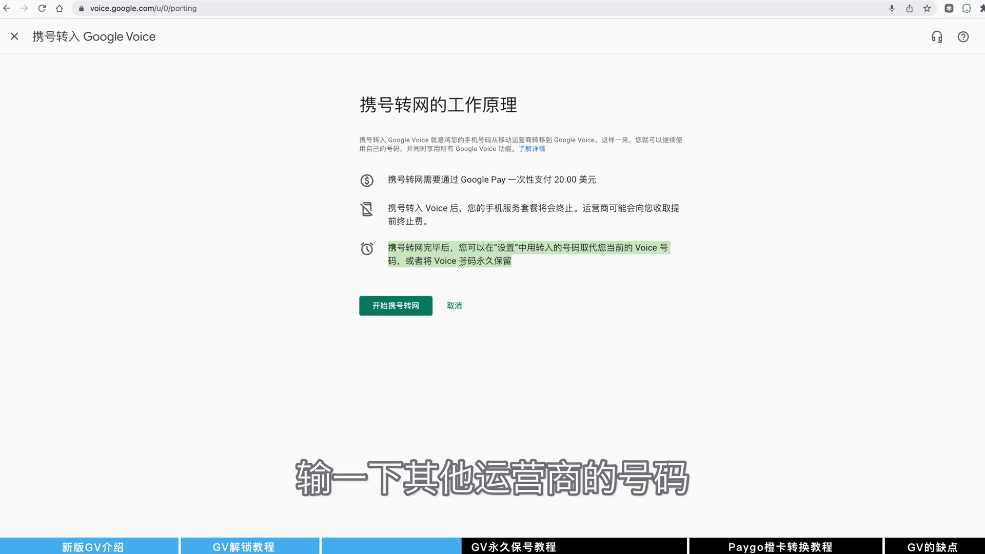
Start porting the T-Mobile number, continue past the verification notice, and begin filling the carrier account number
left_click(422, 303)
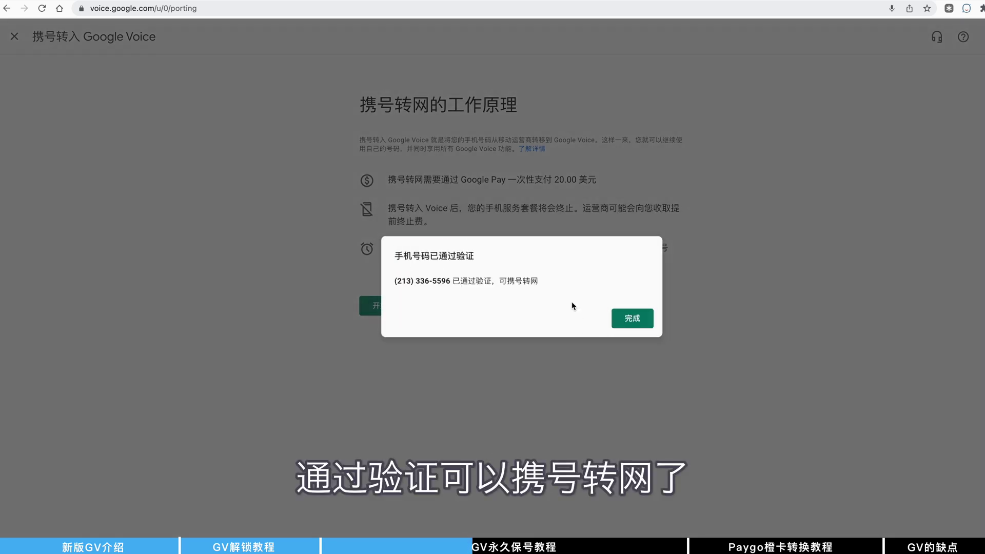
left_click(631, 318)
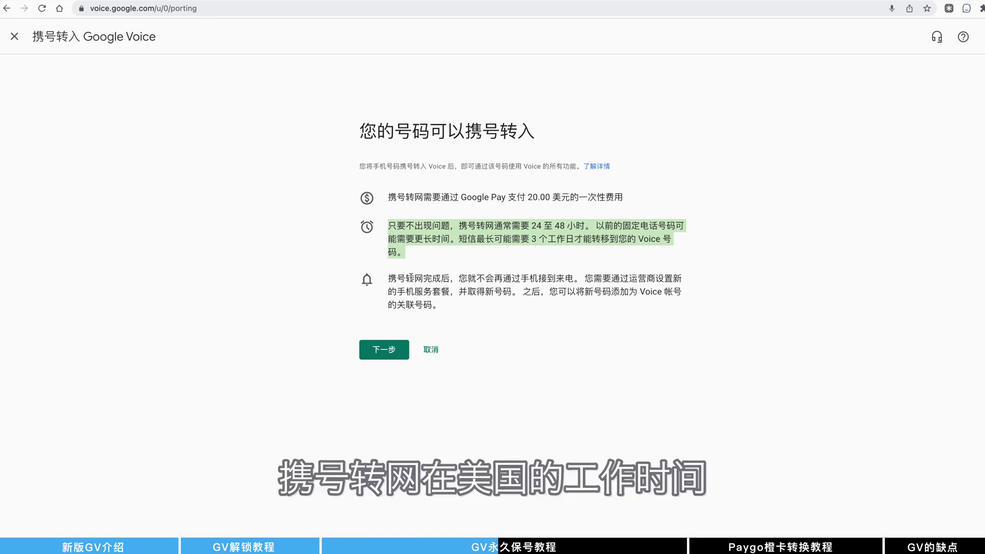
left_click_drag(389, 278, 482, 304)
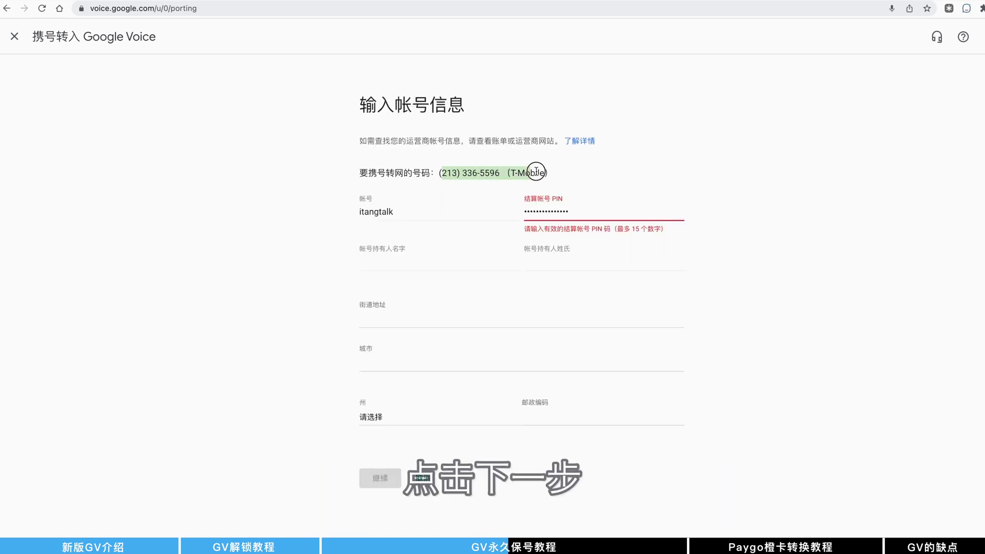
left_click_drag(538, 171, 431, 173)
left_click(442, 208)
left_click(414, 259)
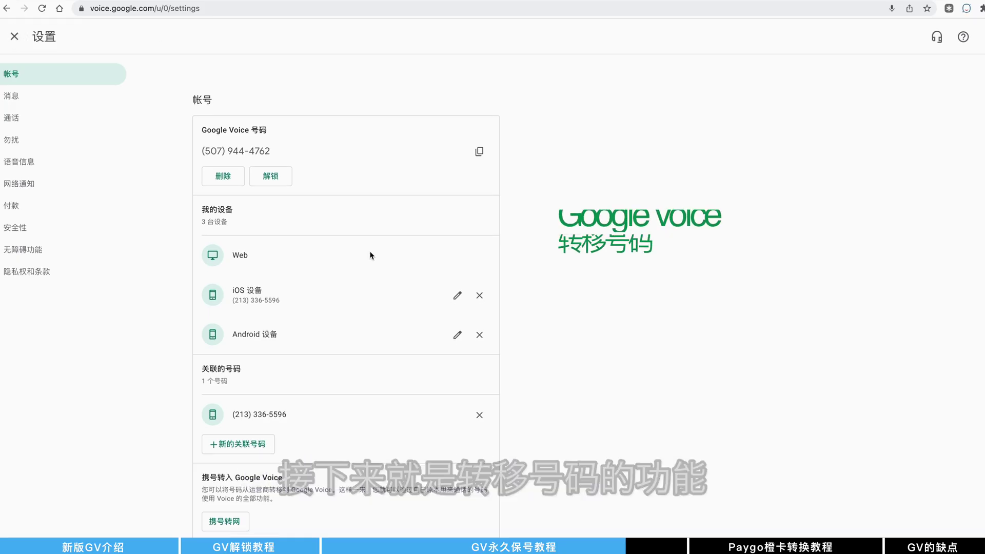
Open the transfer page from the section on moving the number to another Voice account
scroll(284, 263, "down", 5)
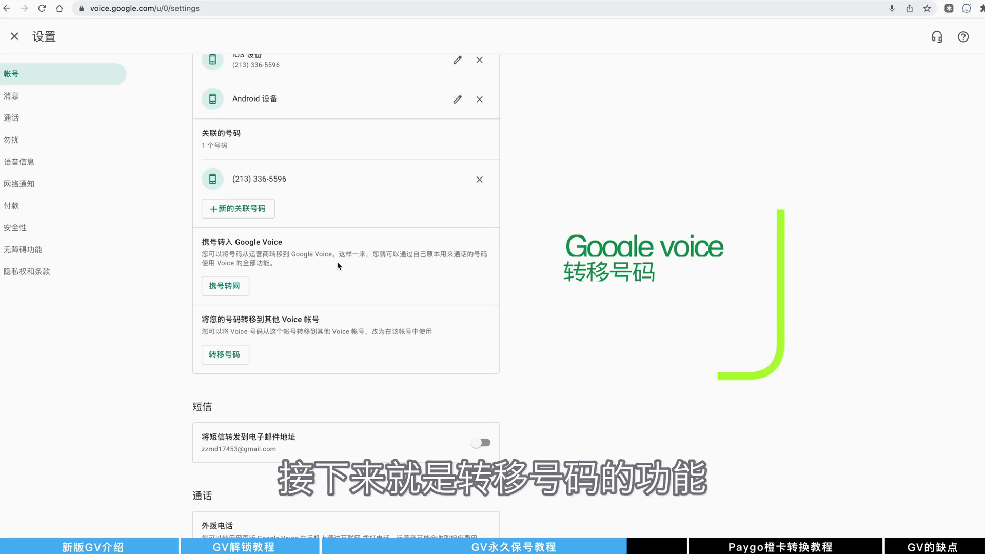
scroll(285, 267, "down", 2)
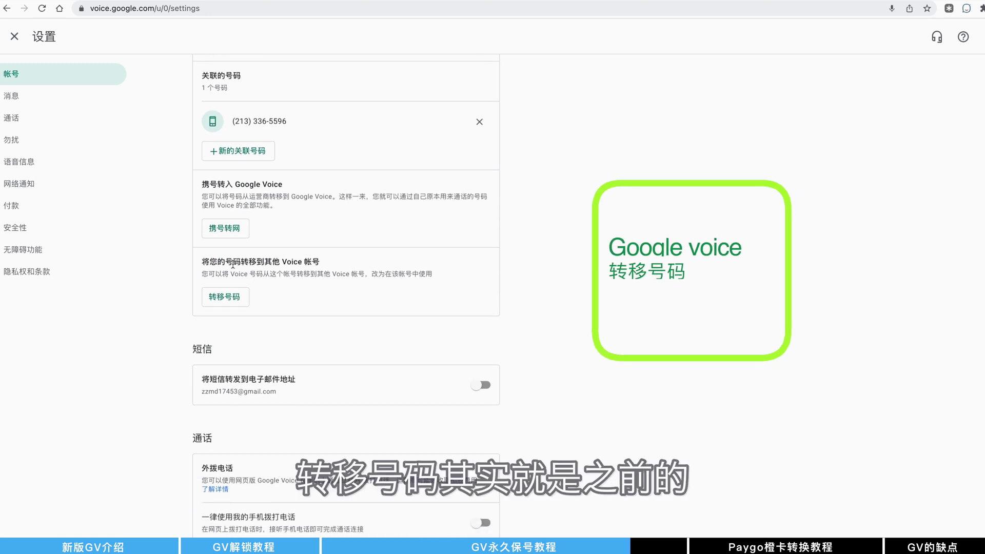
left_click_drag(203, 259, 407, 281)
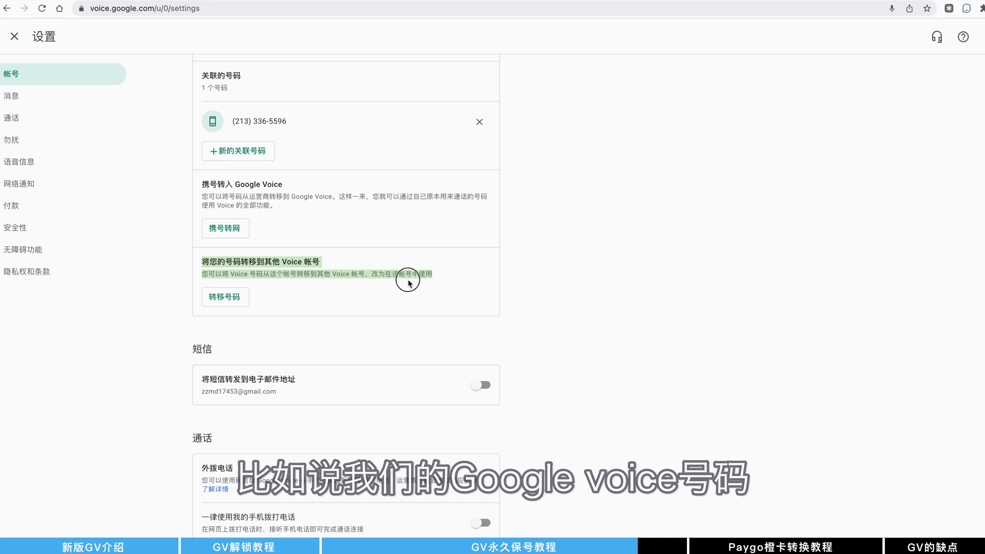
left_click(225, 297)
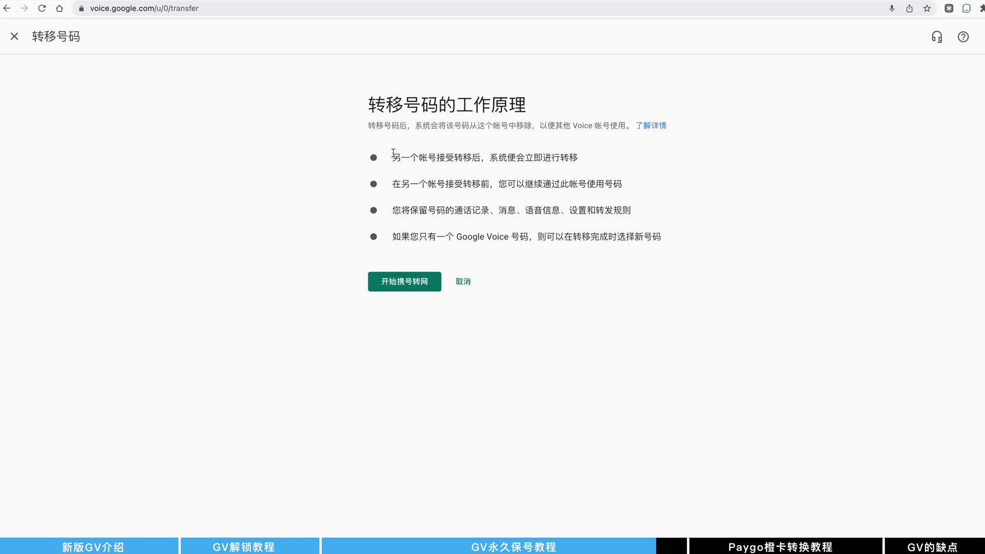
Review the transfer points: how it works, use until accepted, kept history, choosing a new number
left_click_drag(393, 152, 568, 159)
left_click_drag(396, 184, 622, 184)
left_click_drag(401, 211, 675, 214)
left_click_drag(392, 239, 677, 236)
left_click(609, 239)
Begin the transfer request, then cancel it with the destination email field left empty
left_click(425, 292)
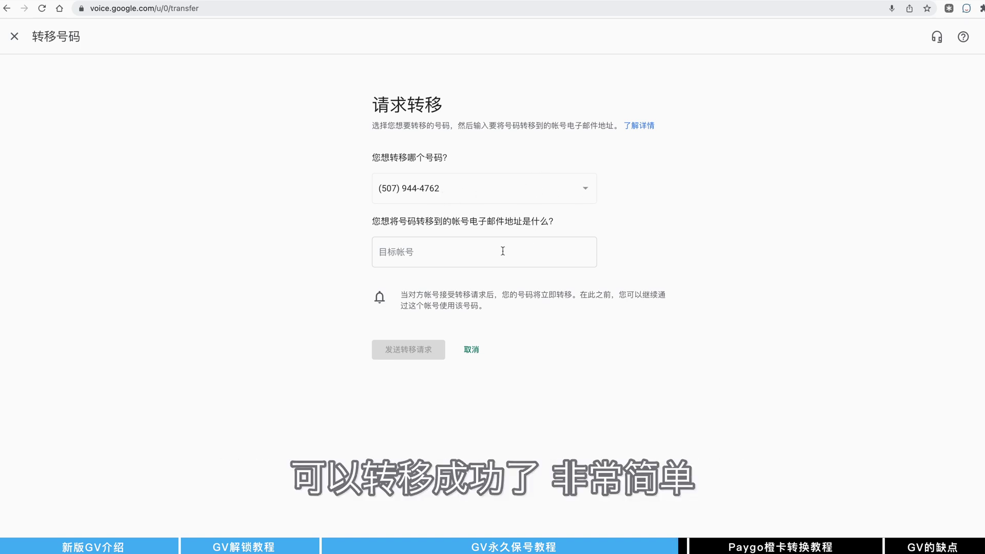
left_click(481, 257)
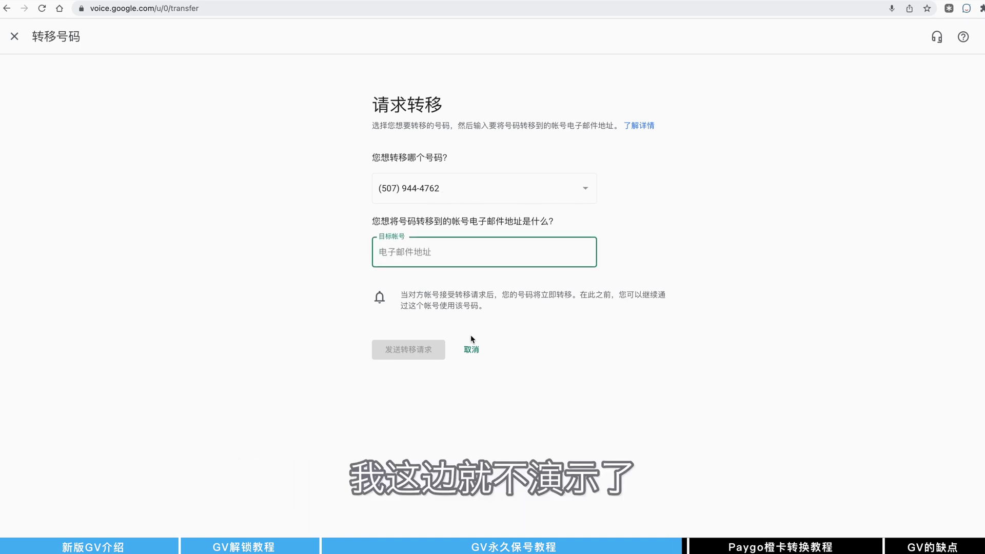
left_click(477, 351)
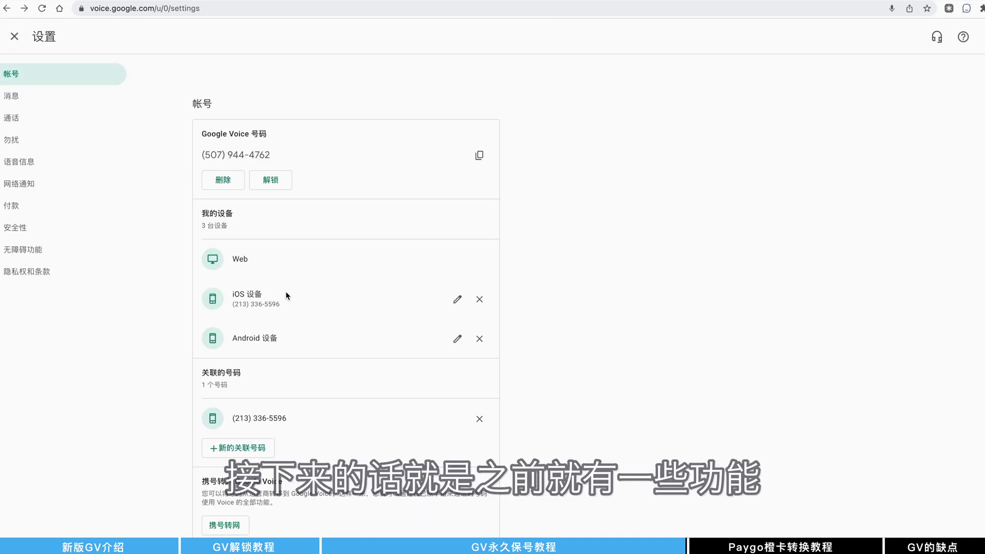
Play the 00:04 Google Voice default greeting in the voicemail section
scroll(311, 298, "down", 1)
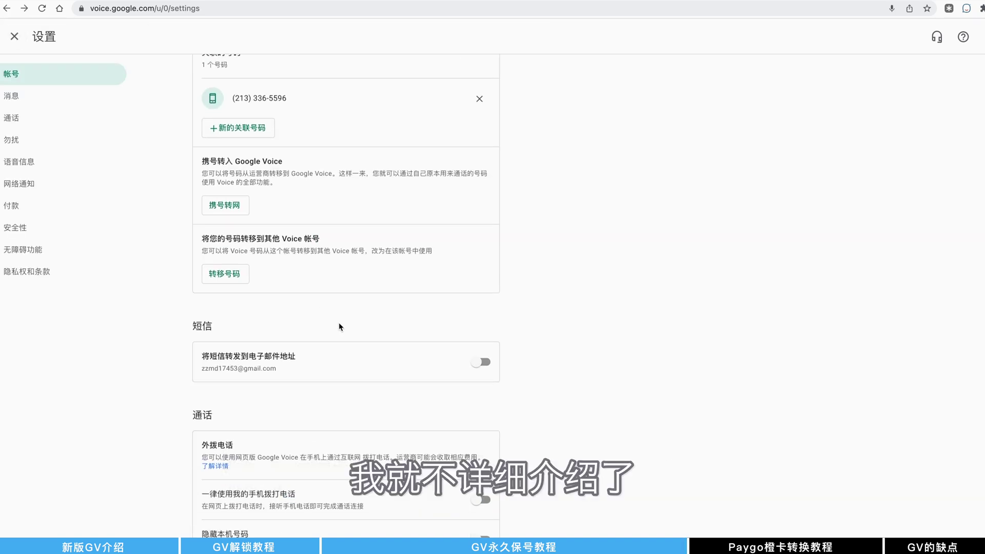
scroll(339, 327, "down", 5)
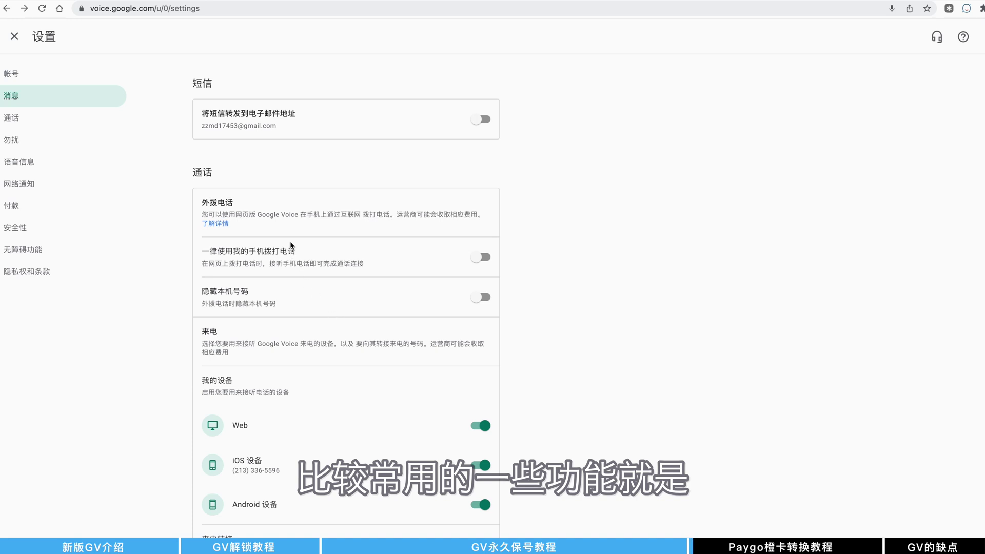
scroll(304, 251, "down", 10)
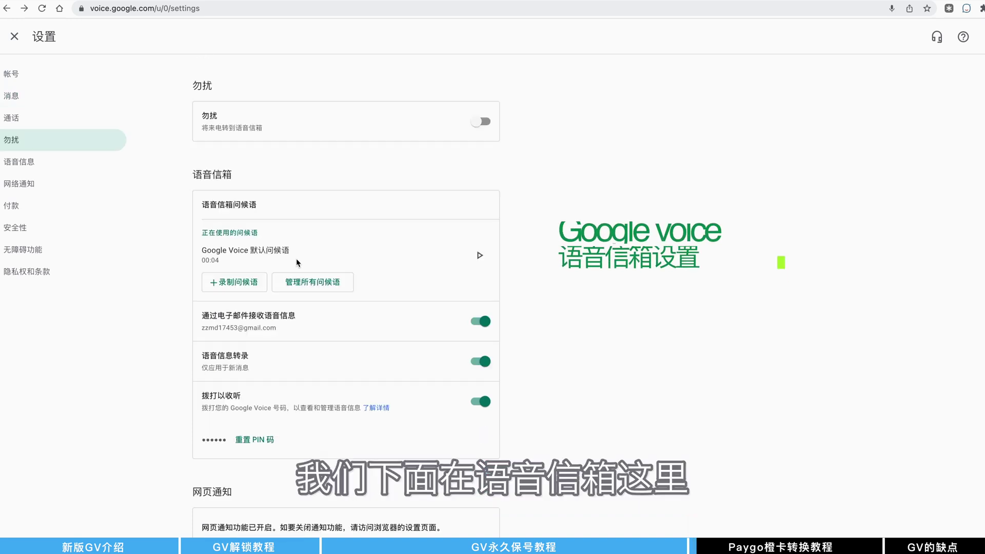
scroll(306, 237, "down", 3)
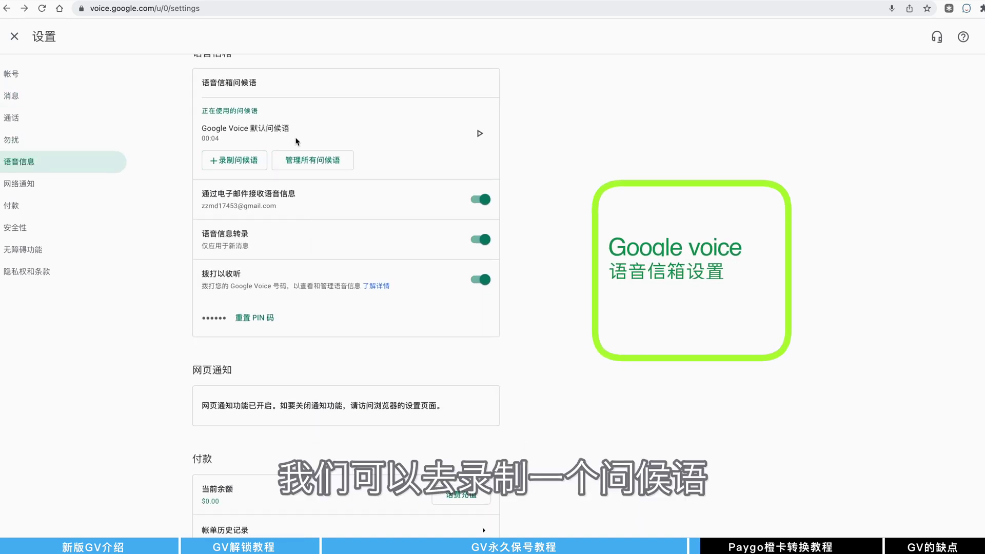
left_click(479, 134)
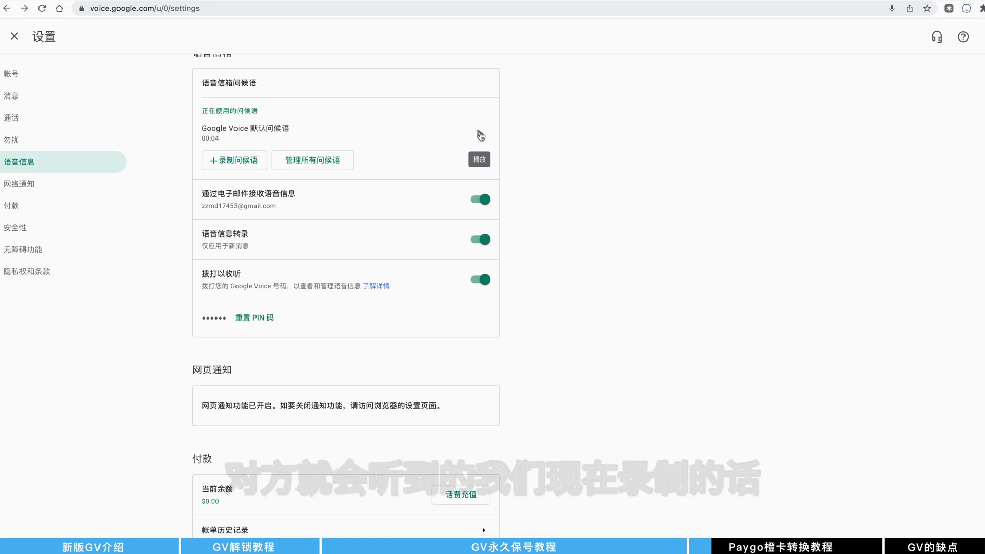
left_click(244, 166)
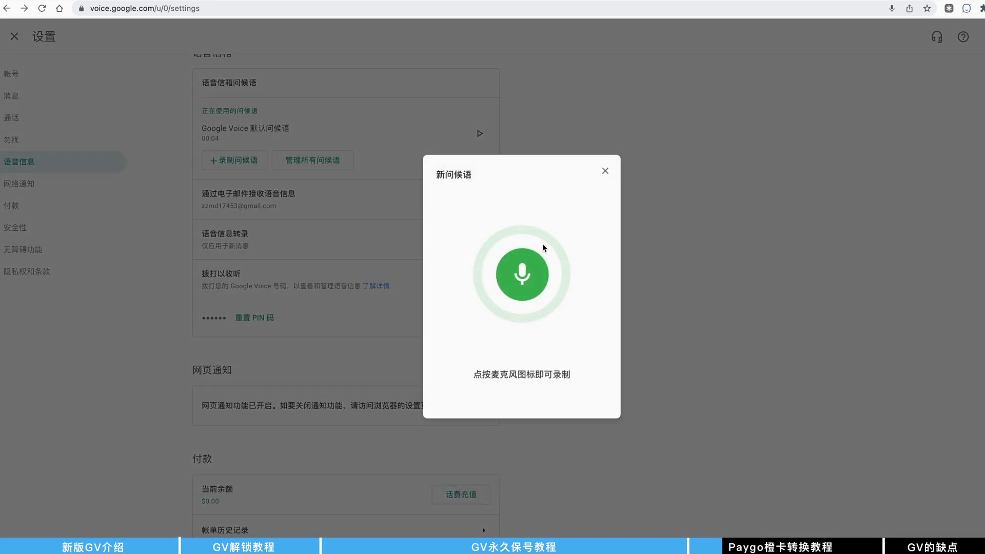
left_click(605, 172)
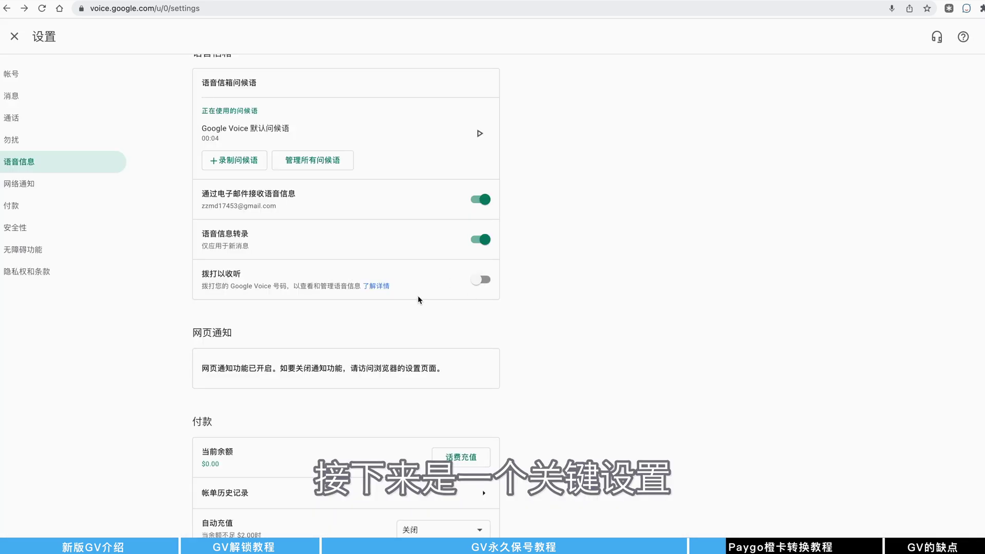
Turn on dial-in voicemail listening and enter a new voicemail PIN
left_click(485, 281)
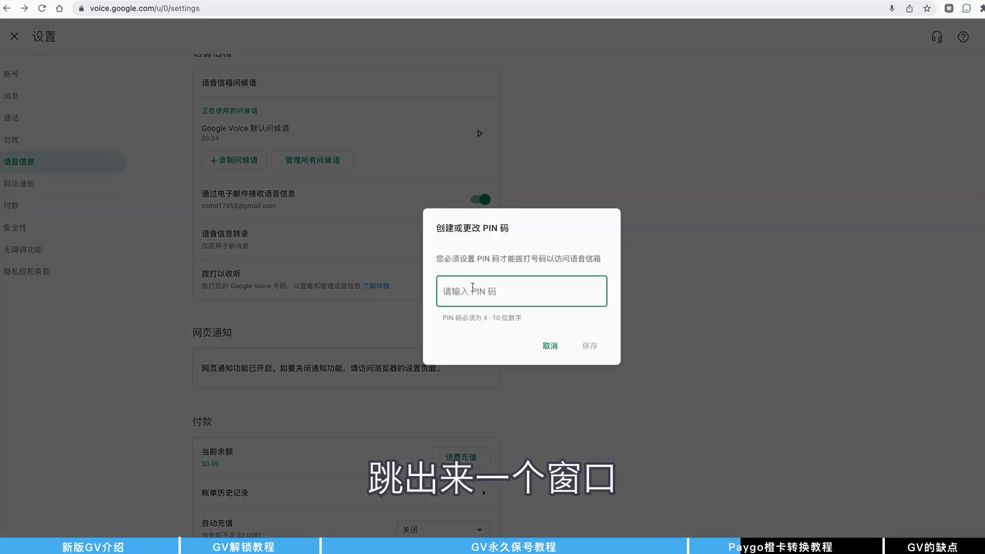
type("1234")
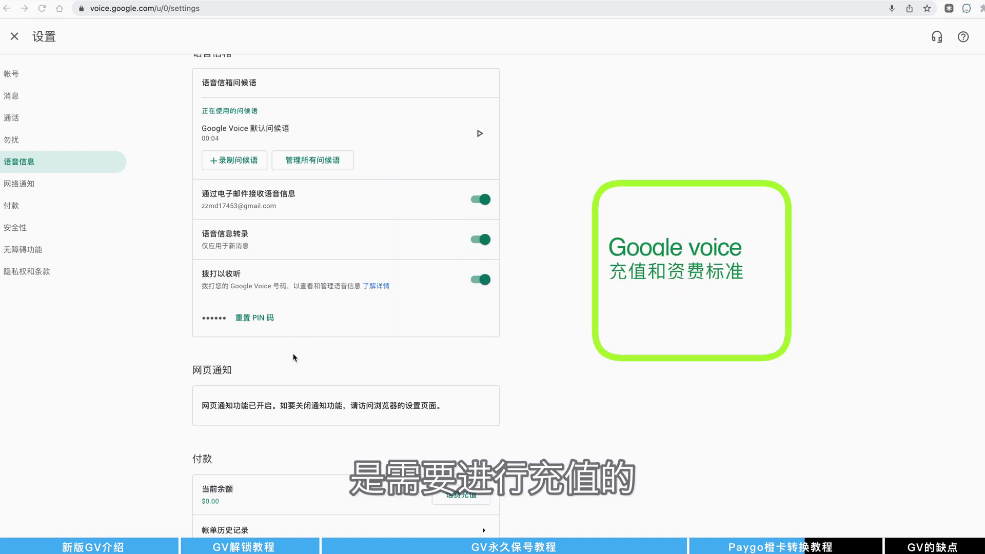
scroll(300, 346, "down", 3)
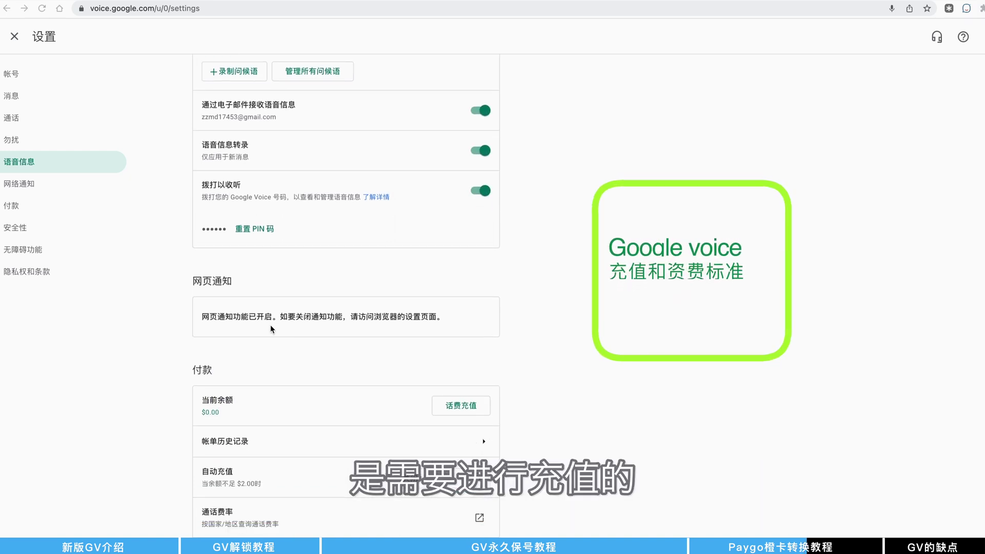
scroll(277, 326, "down", 6)
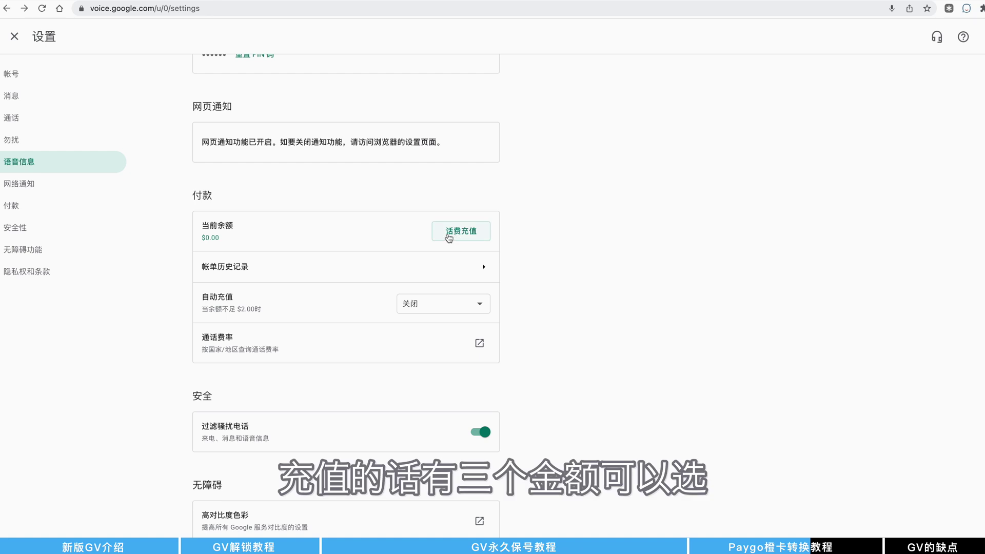
left_click(449, 236)
left_click(409, 284)
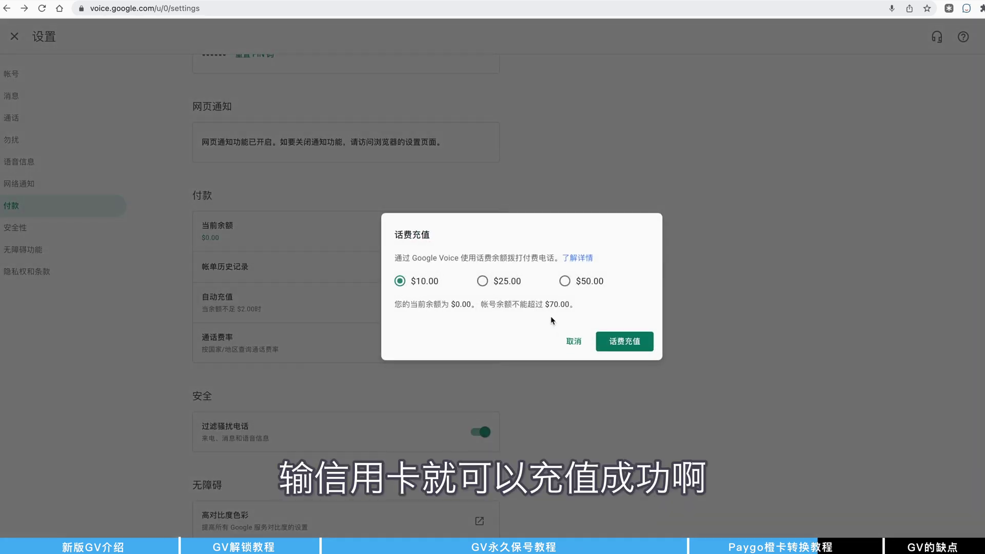
triple_click(534, 302)
left_click(622, 343)
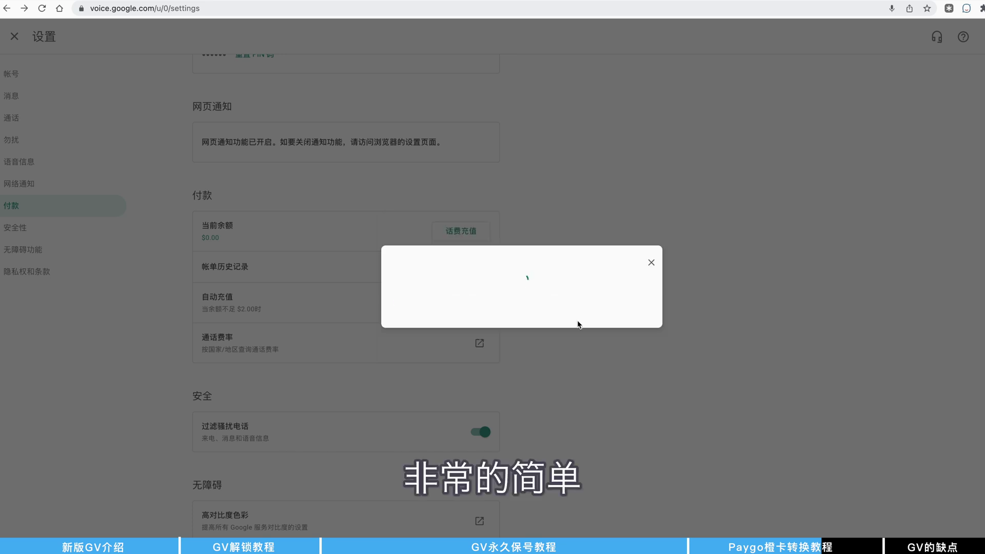
scroll(471, 308, "down", 1)
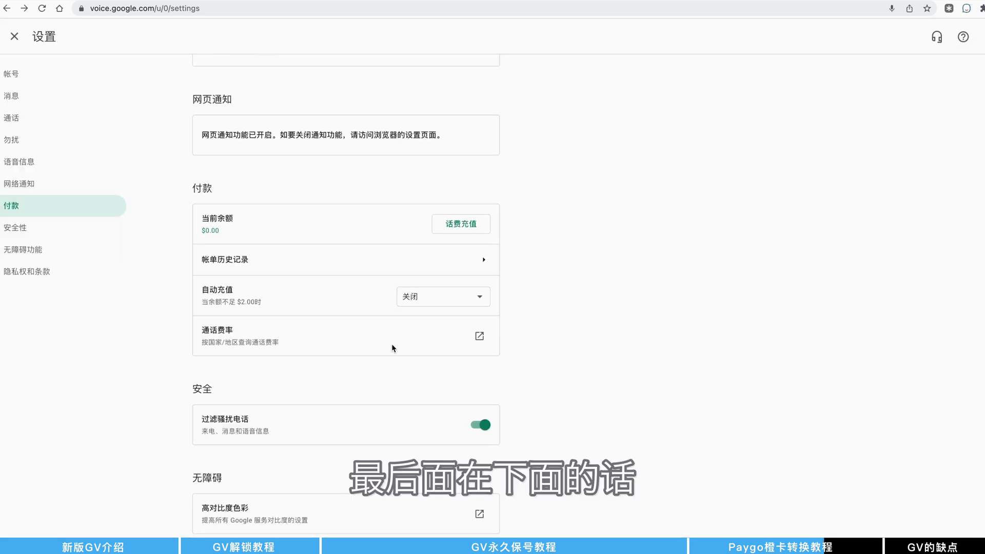
left_click(479, 338)
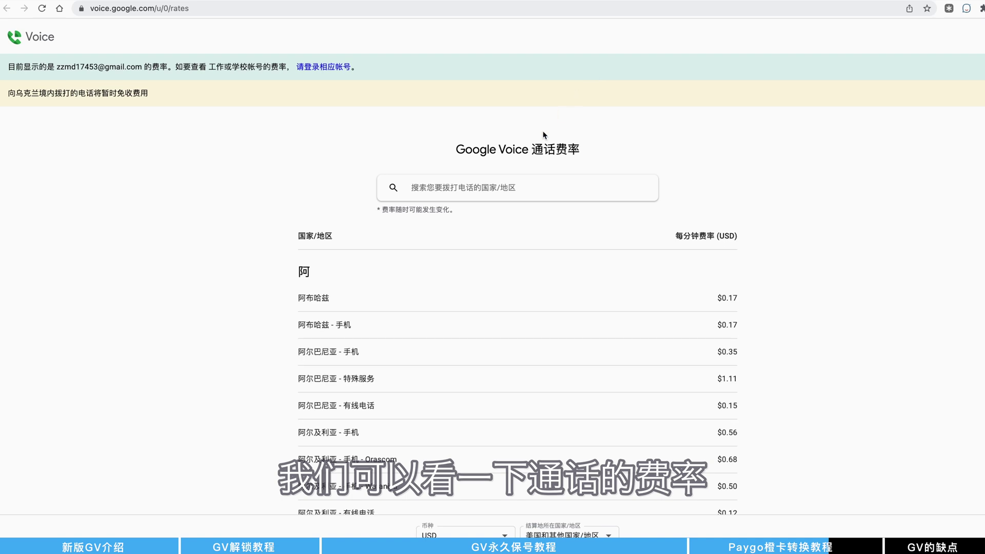
left_click(460, 189)
type("zhong")
key("BackSpace")
key("BackSpace")
key("BackSpace")
key("BackSpace")
key("BackSpace")
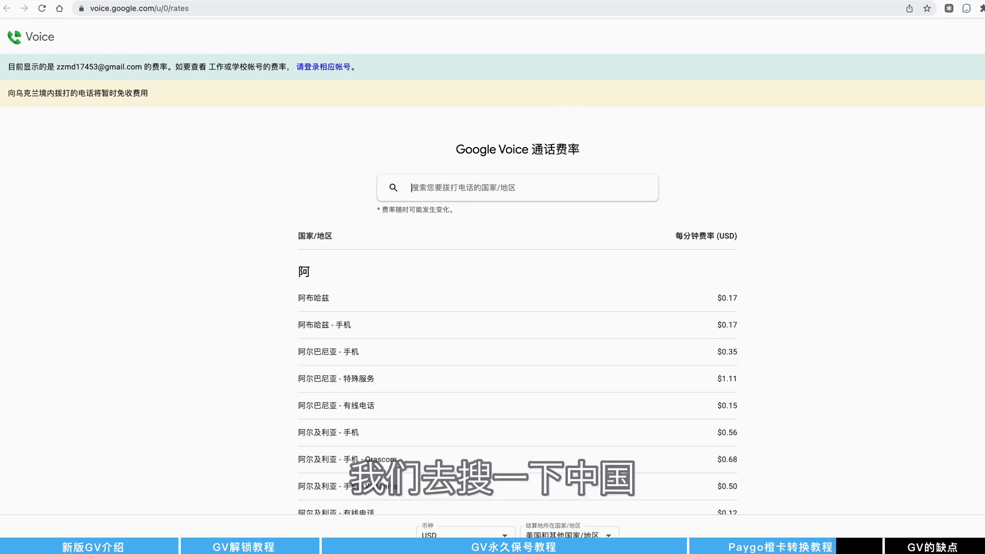
type("zhongguo")
key("space")
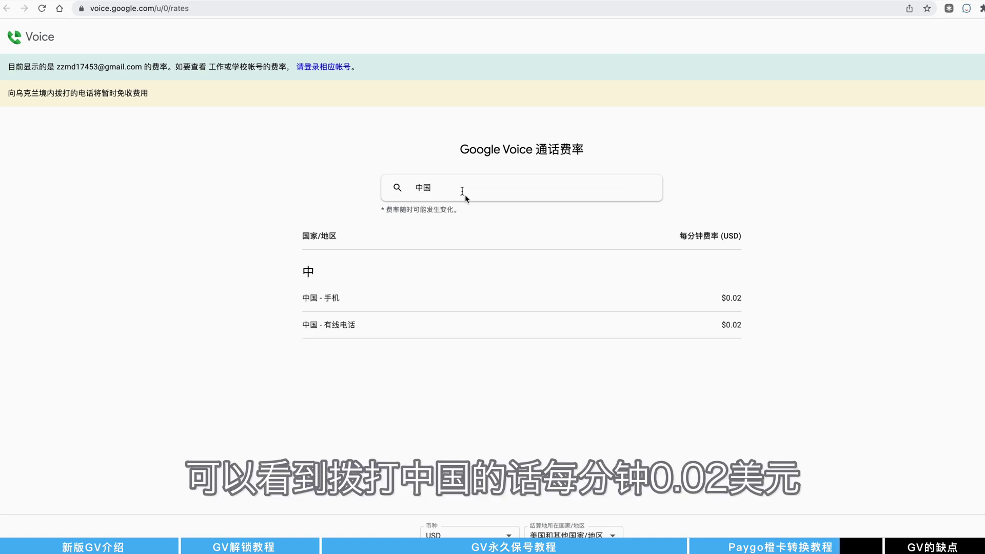
left_click_drag(723, 298, 754, 332)
left_click(723, 320)
left_click(598, 208)
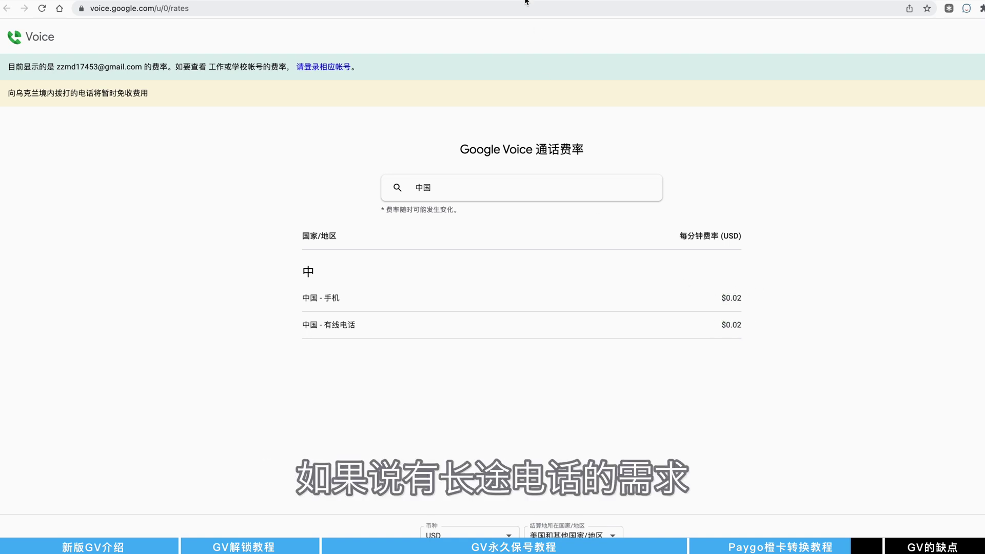
left_click(526, 1)
scroll(329, 313, "down", 5)
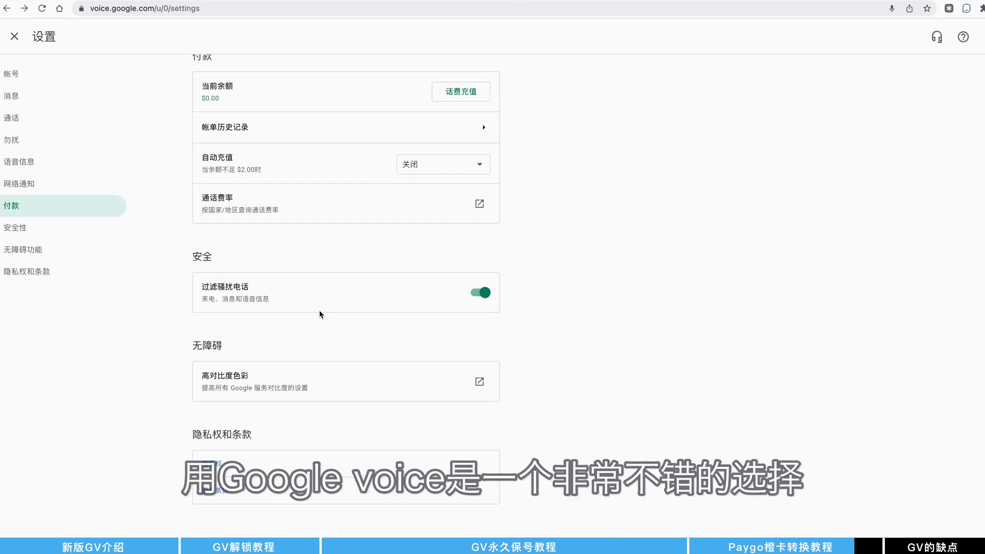